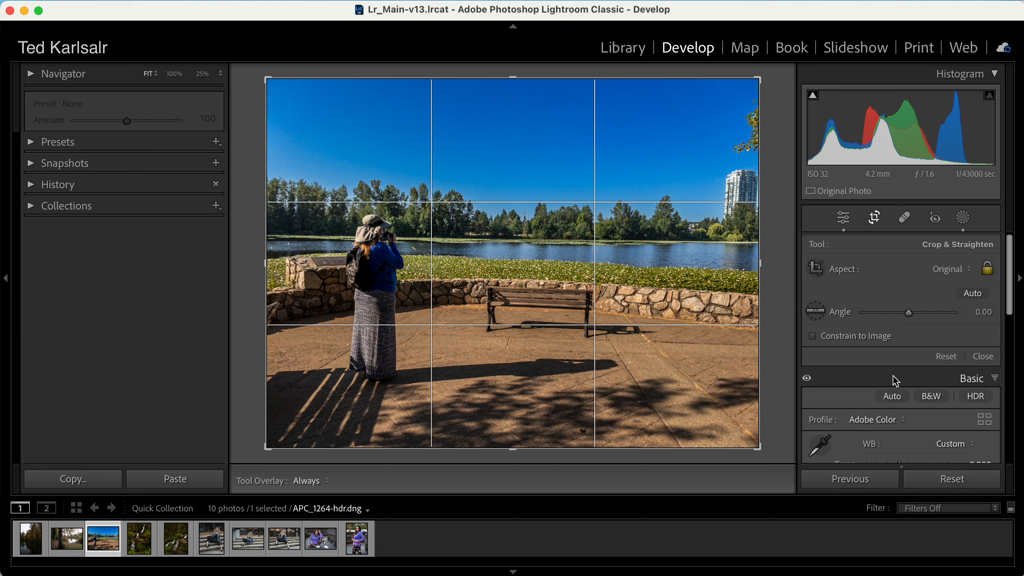
# Auto-straighten the lakeside photo and tighten its crop from the lower-right corner at the original aspect ratio, then apply the crop.
pyautogui.click(974, 295)
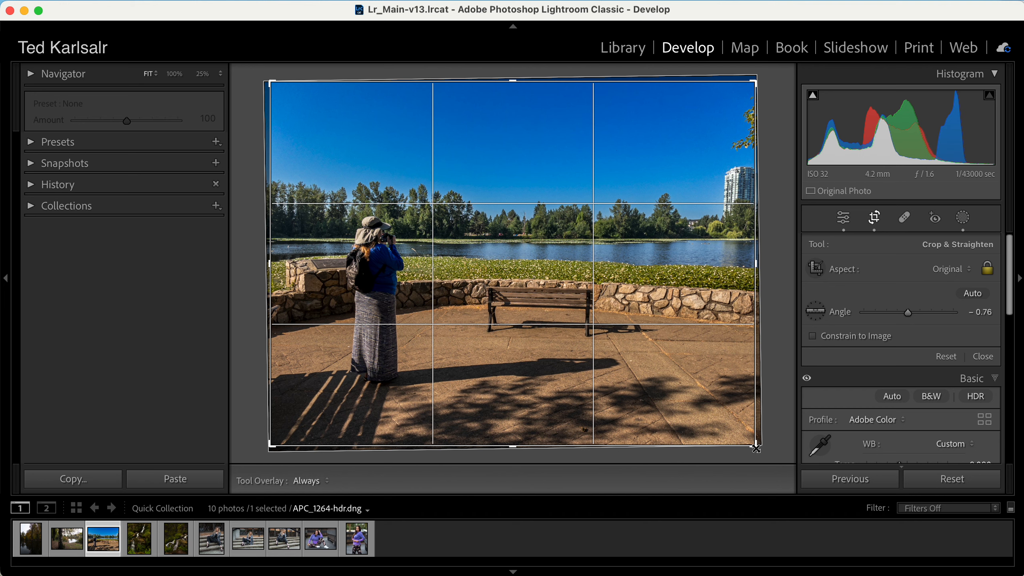
pyautogui.moveTo(756, 448); pyautogui.dragTo(749, 437)
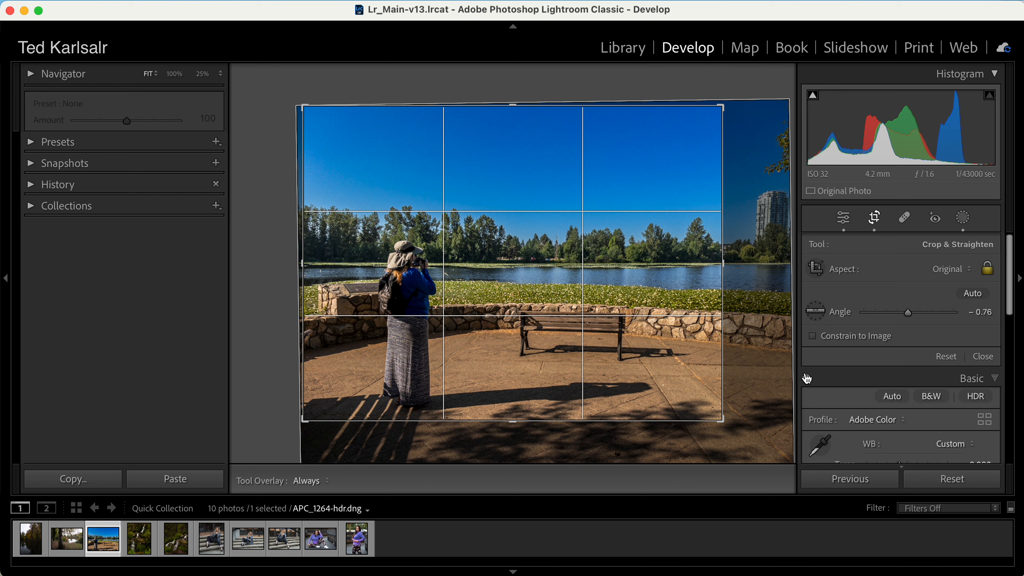
pyautogui.click(874, 218)
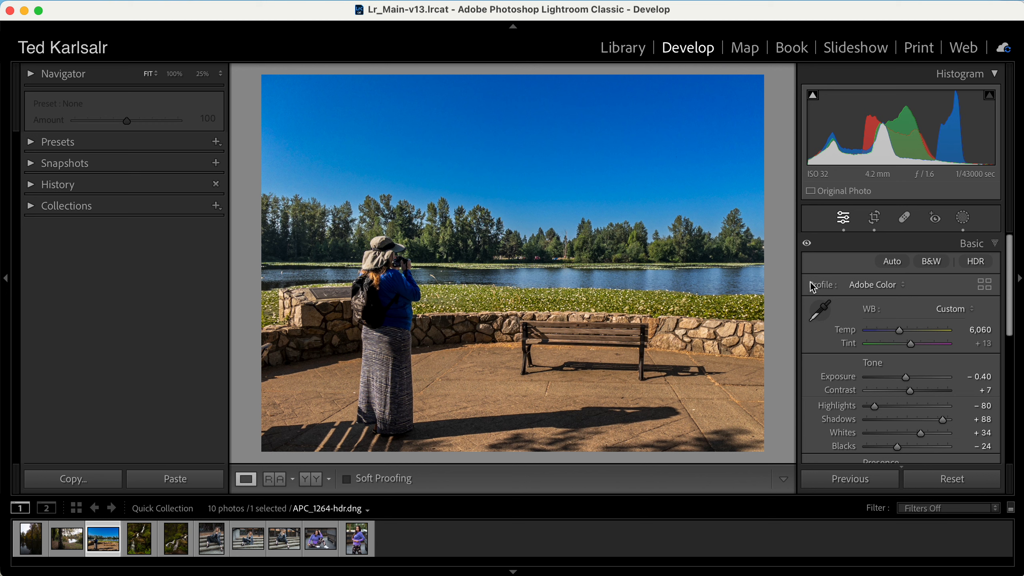
# Reposition the lakeside photo's crop frame further right to include part of the tall building, and apply it.
pyautogui.click(875, 220)
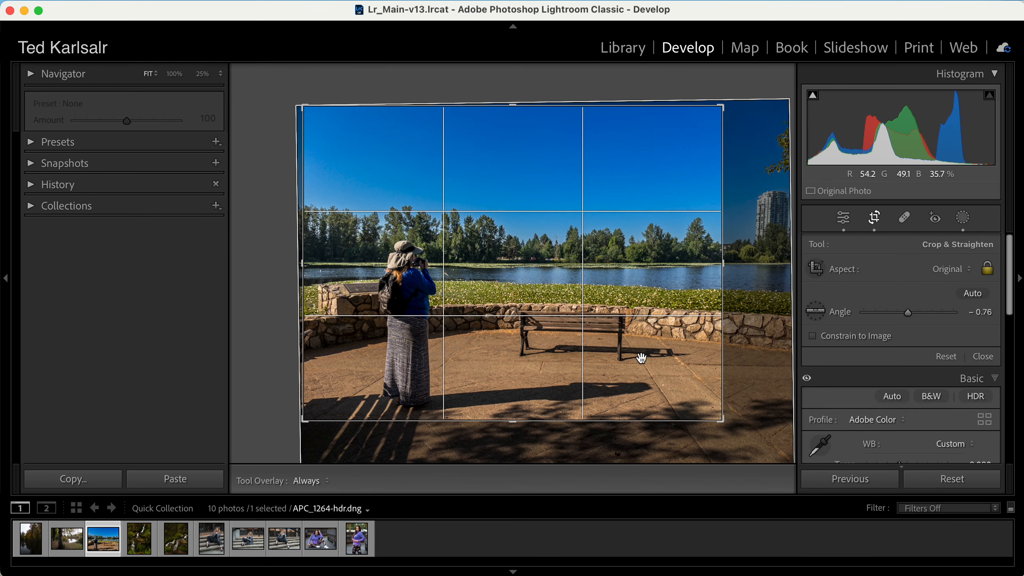
pyautogui.moveTo(650, 359); pyautogui.dragTo(604, 359)
pyautogui.click(874, 218)
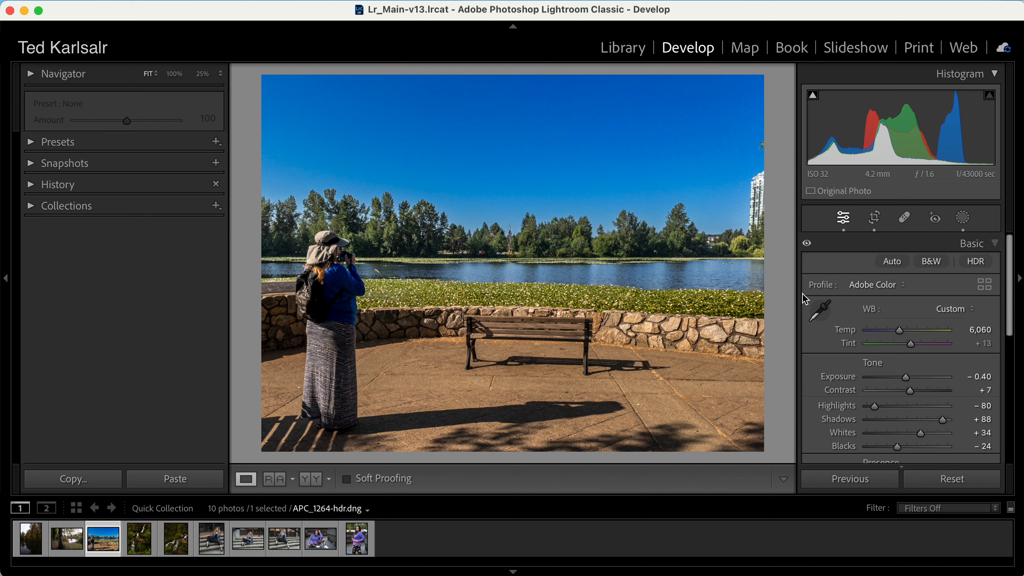
# Crop the foliage off the bottom of waterfall photo APC_1276-hdr.dng, align the frame with the photo's left edge, and apply the crop.
pyautogui.click(139, 545)
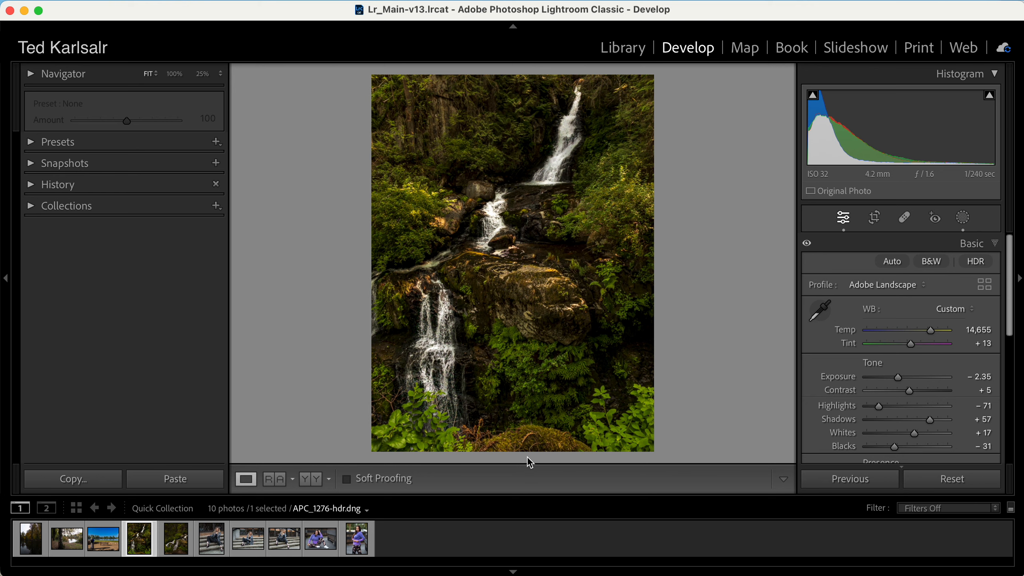
pyautogui.click(874, 220)
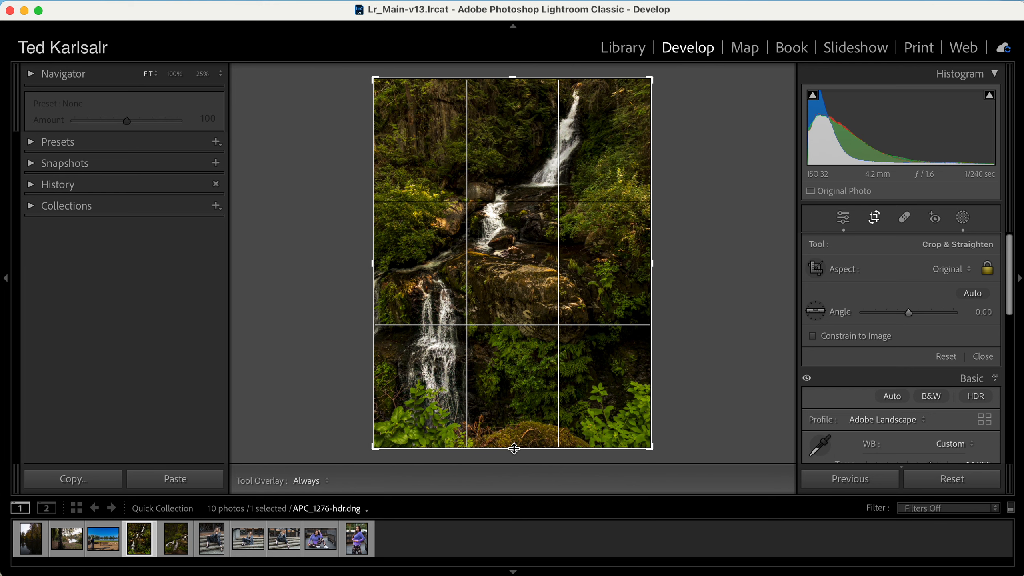
pyautogui.moveTo(514, 448); pyautogui.dragTo(513, 432)
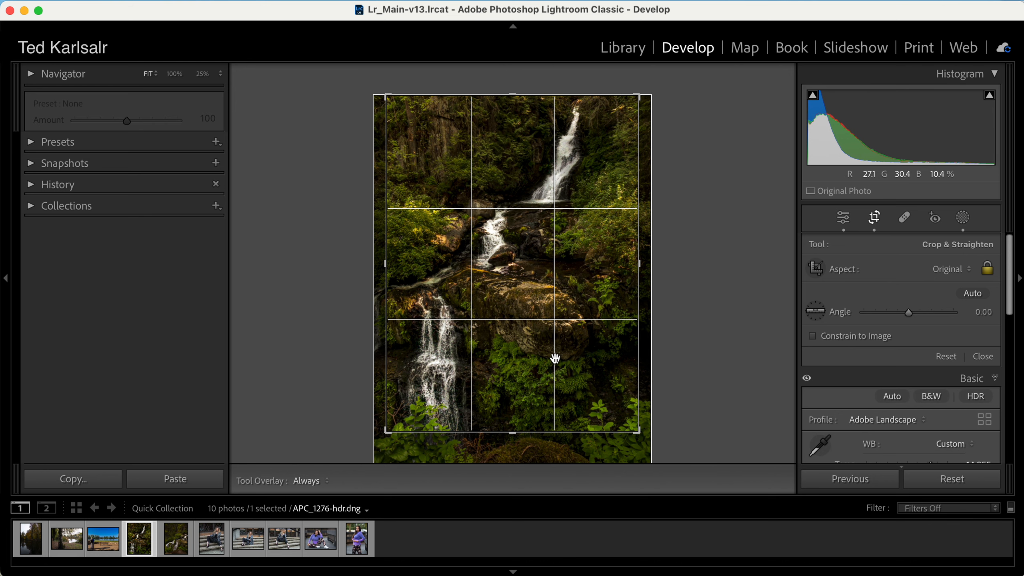
pyautogui.moveTo(587, 359); pyautogui.dragTo(599, 358)
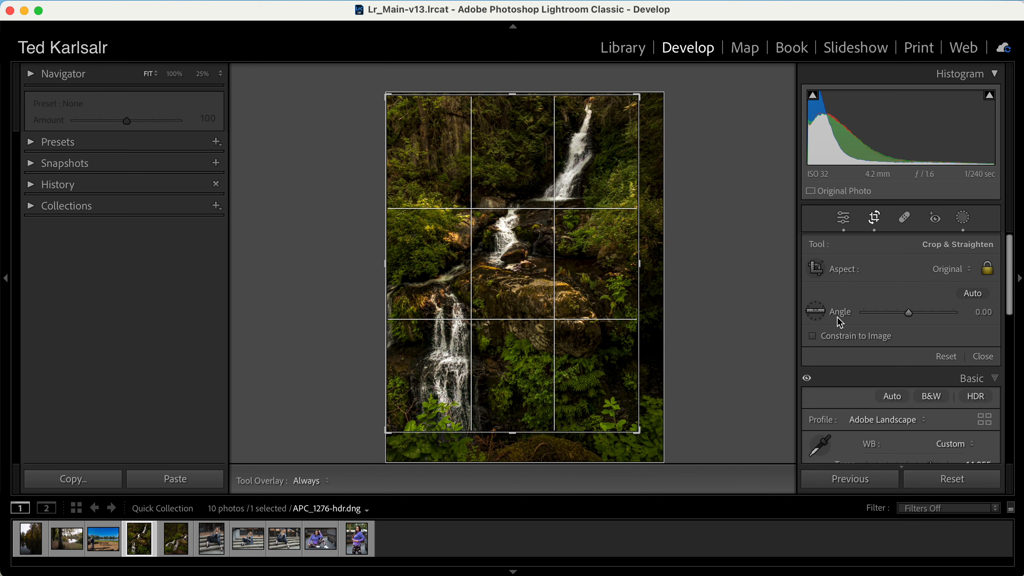
pyautogui.click(875, 221)
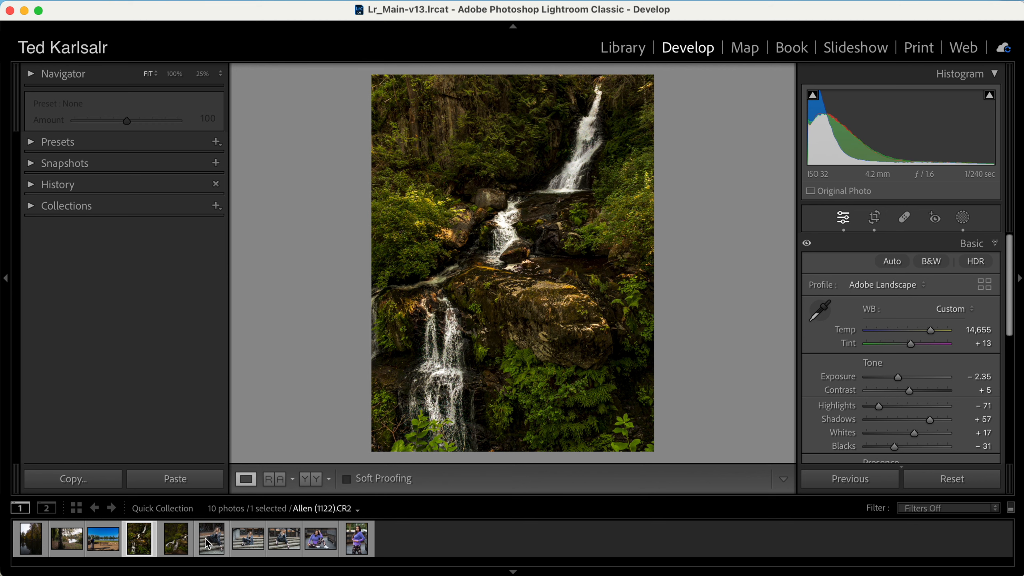
# Start cropping the waterfall photo IMG_1076_jpg.heic with the 4 x 5 / 8 x 10 aspect ratio.
pyautogui.click(173, 541)
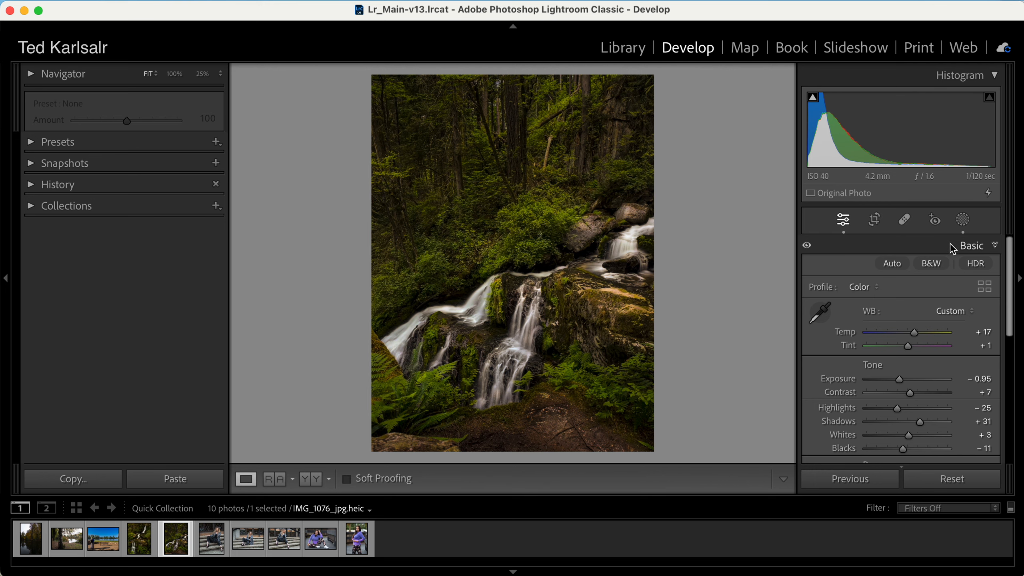
pyautogui.click(876, 223)
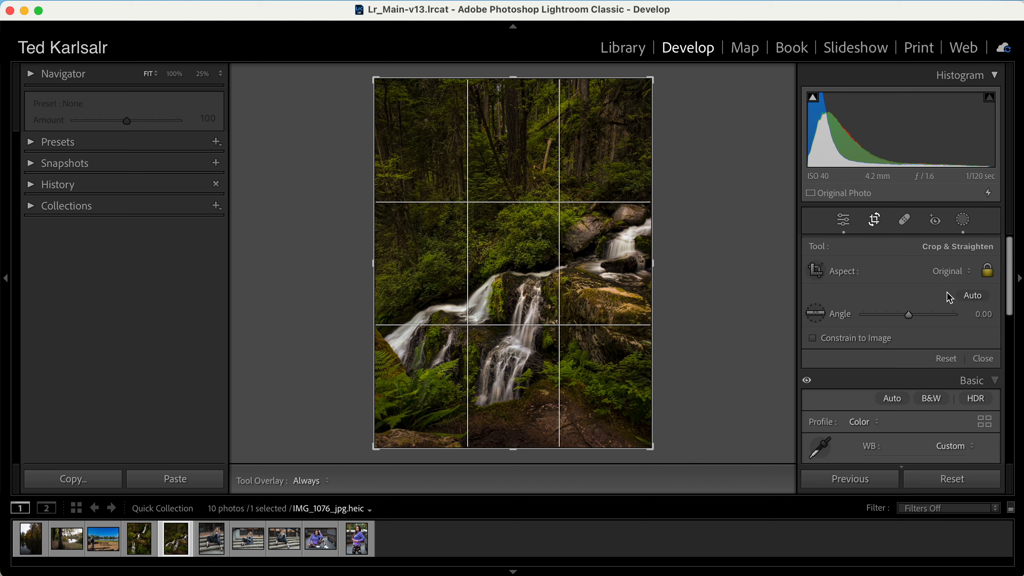
pyautogui.click(970, 275)
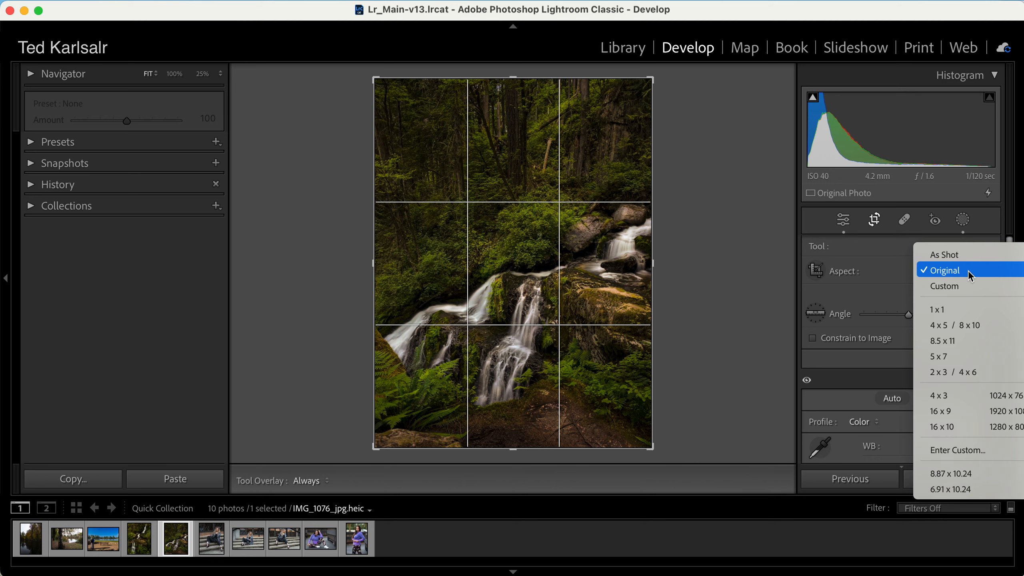
pyautogui.click(952, 326)
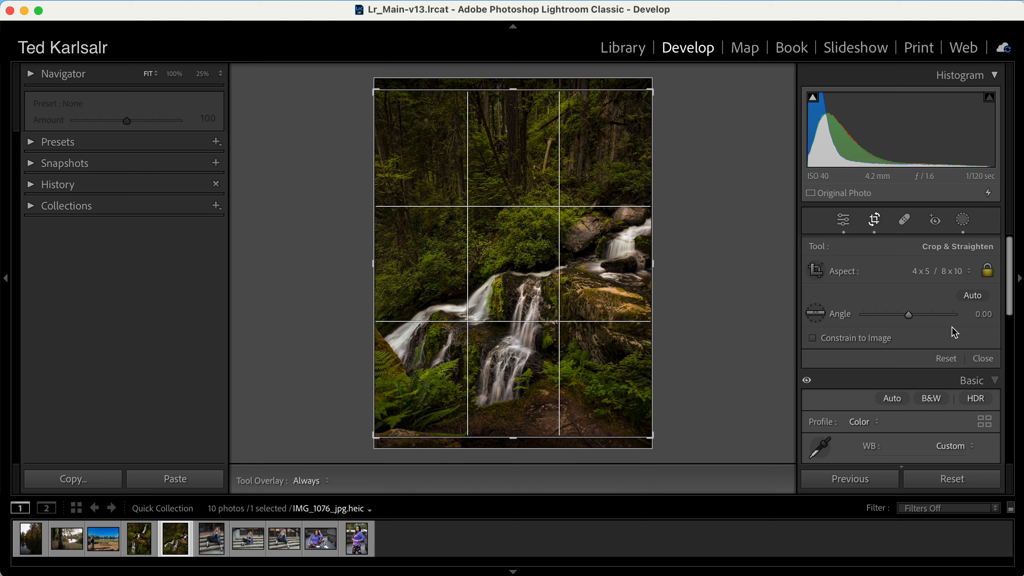
# Try the 8.5 x 11, 5 x 7 and 2 x 3 / 4 x 6 aspect ratios on the waterfall crop.
pyautogui.click(969, 272)
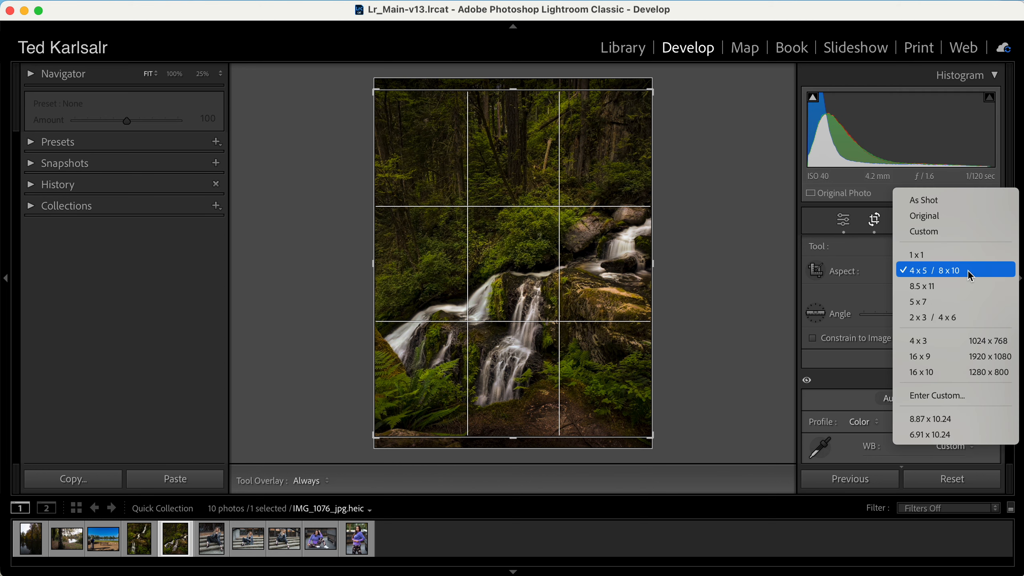
pyautogui.click(954, 285)
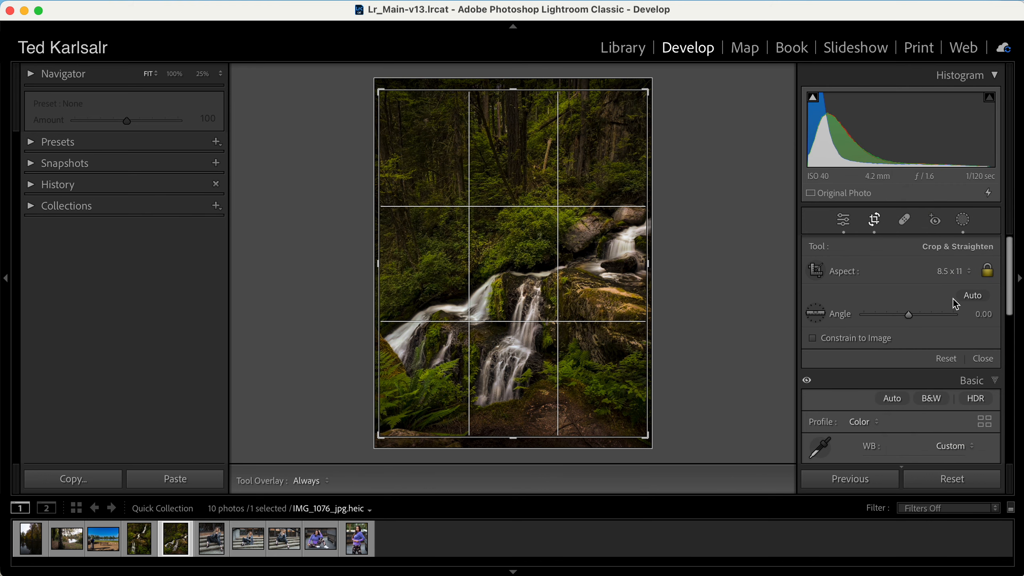
pyautogui.click(967, 272)
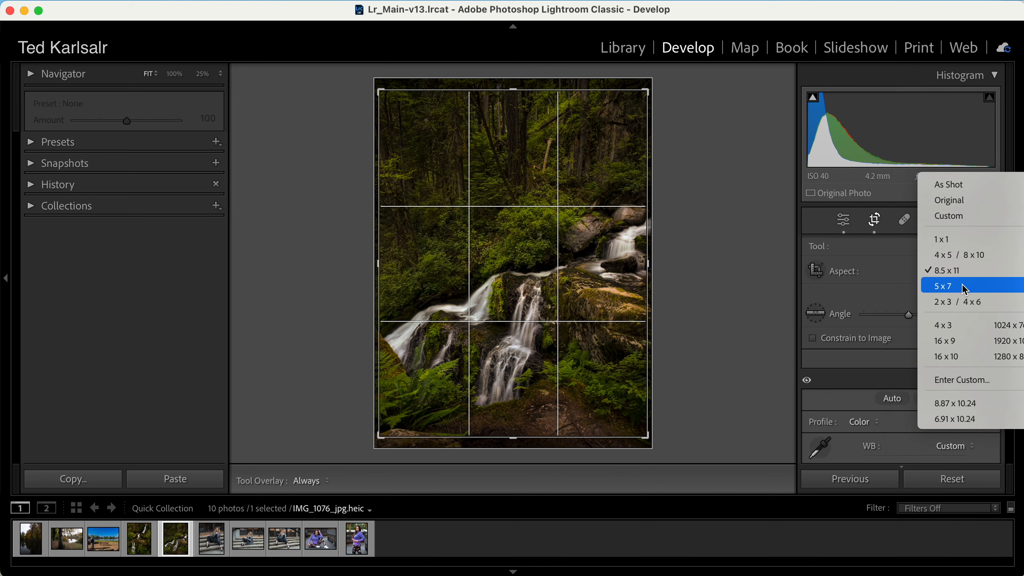
pyautogui.click(965, 288)
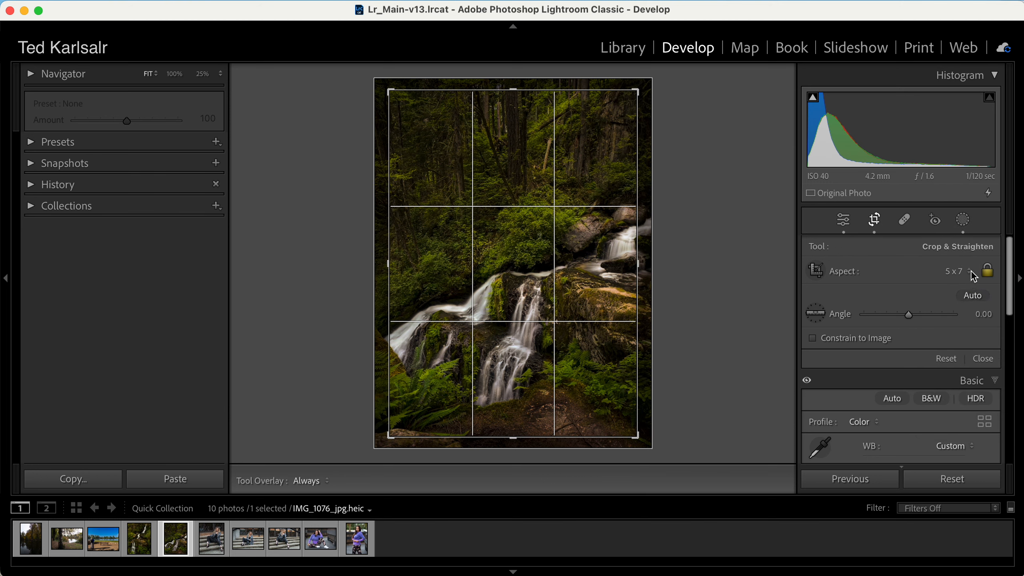
pyautogui.click(972, 273)
pyautogui.click(966, 287)
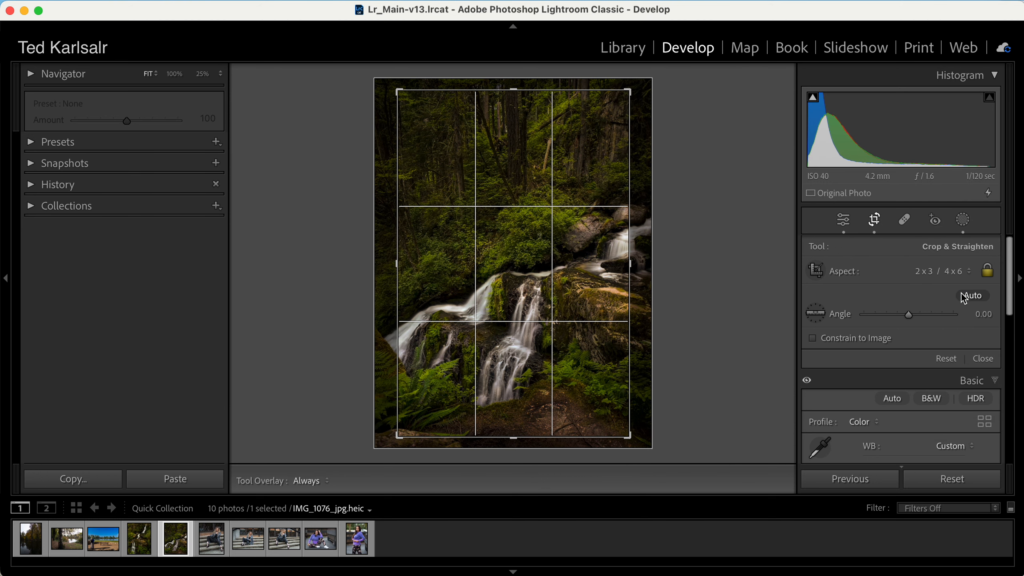
# Set the waterfall crop to the 4 x 3 aspect ratio and expand the frame to cover the whole photo.
pyautogui.click(971, 274)
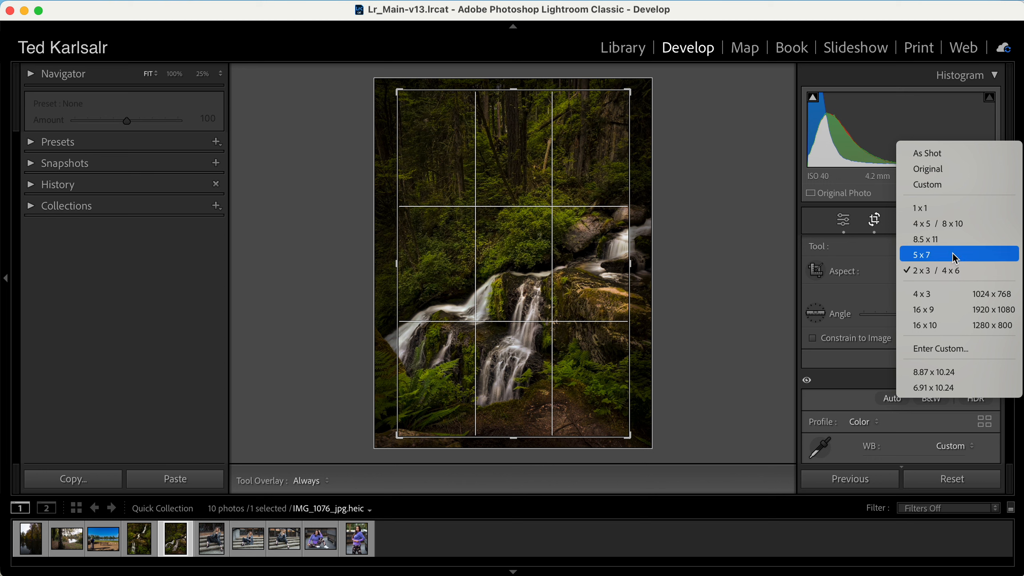
pyautogui.click(943, 293)
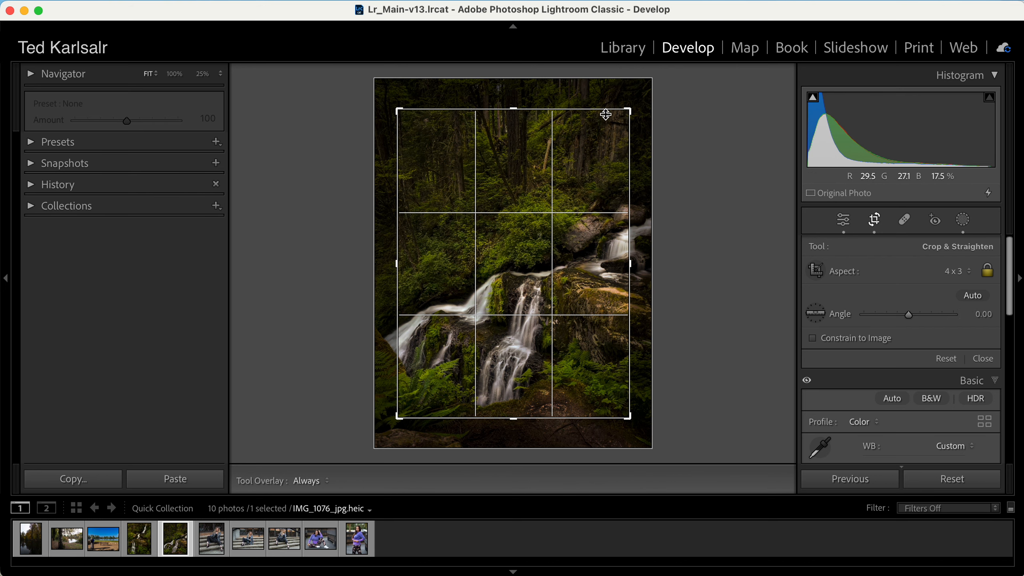
pyautogui.moveTo(624, 111); pyautogui.dragTo(641, 93)
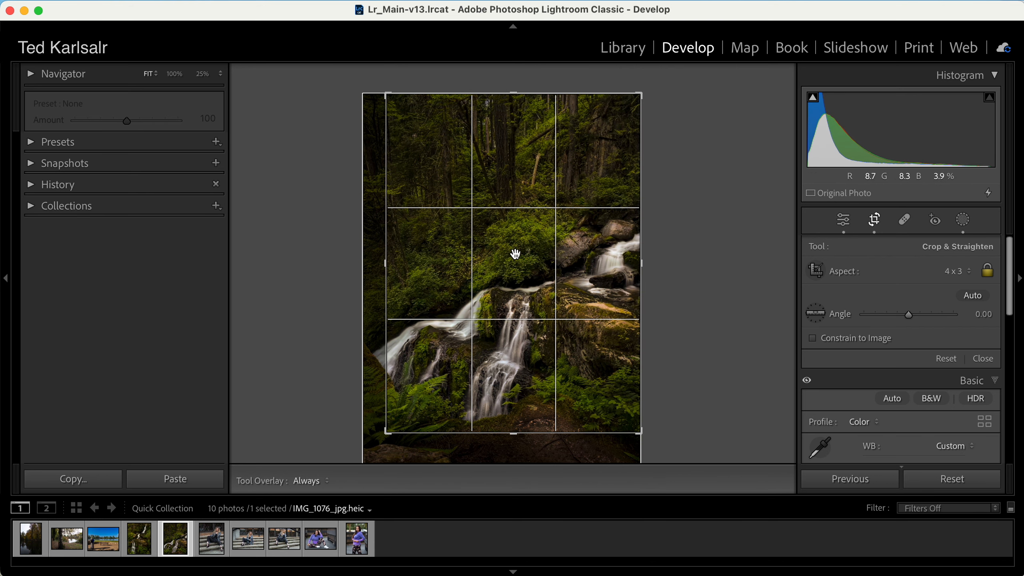
pyautogui.moveTo(388, 431); pyautogui.dragTo(379, 451)
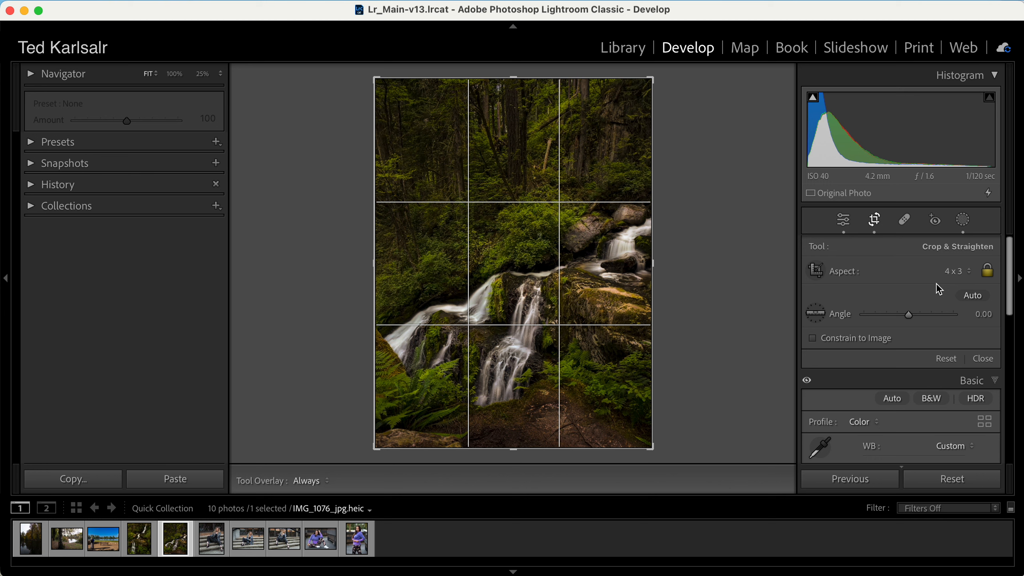
# Crop the waterfall photo to a 1 x 1 square, shift the frame lower over the falls, and apply it.
pyautogui.click(962, 272)
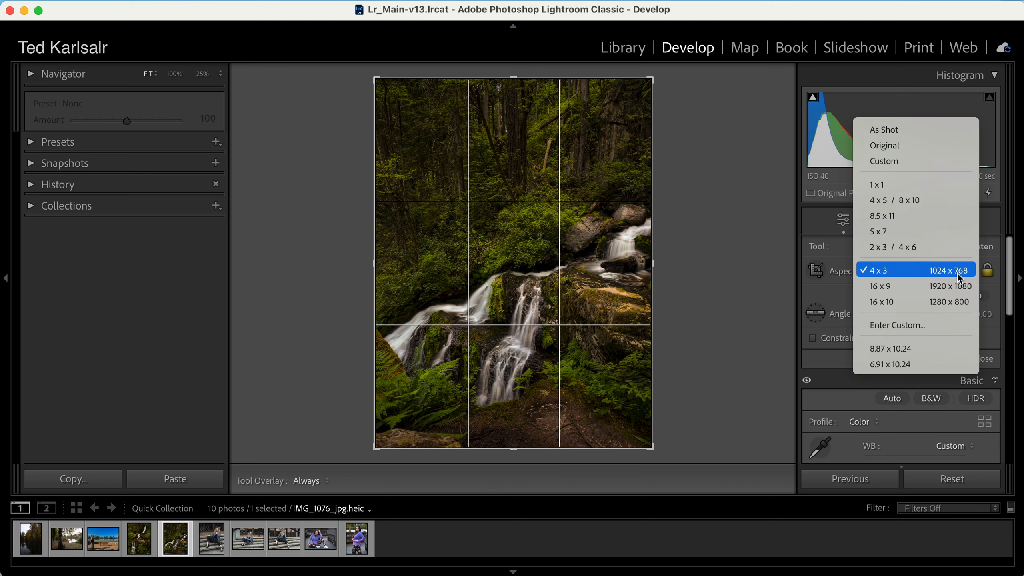
pyautogui.click(920, 184)
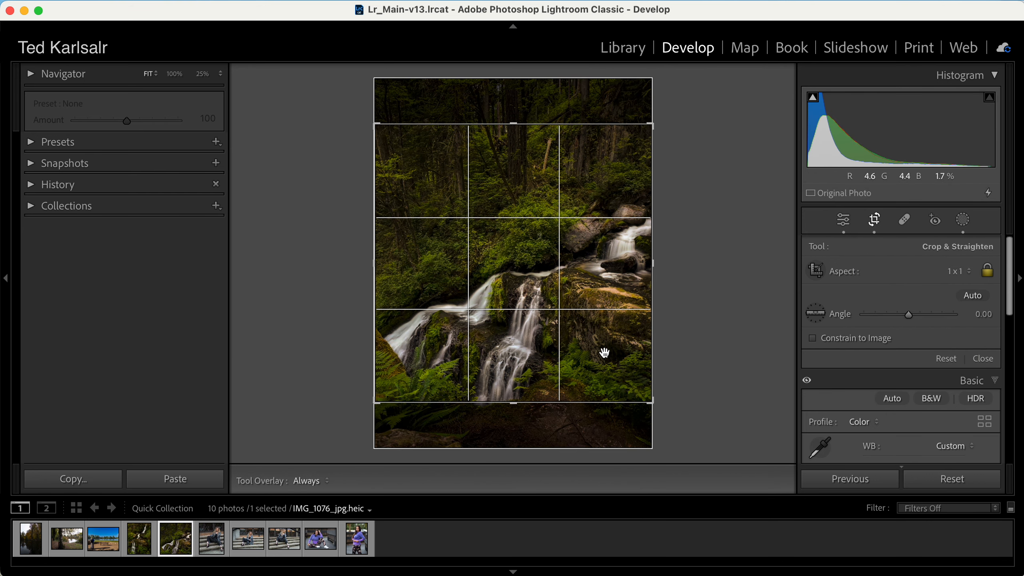
pyautogui.moveTo(605, 353); pyautogui.dragTo(614, 321)
pyautogui.click(874, 221)
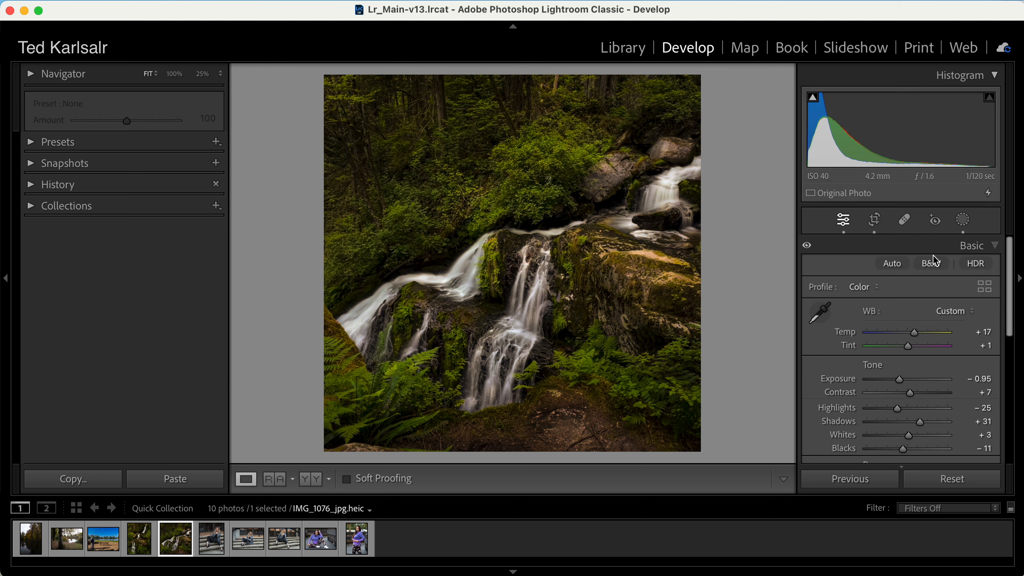
# Recrop the waterfall photo to a landscape-oriented 2 x 3 / 4 x 6 frame, shift it slightly lower over the falls, and apply it.
pyautogui.click(875, 221)
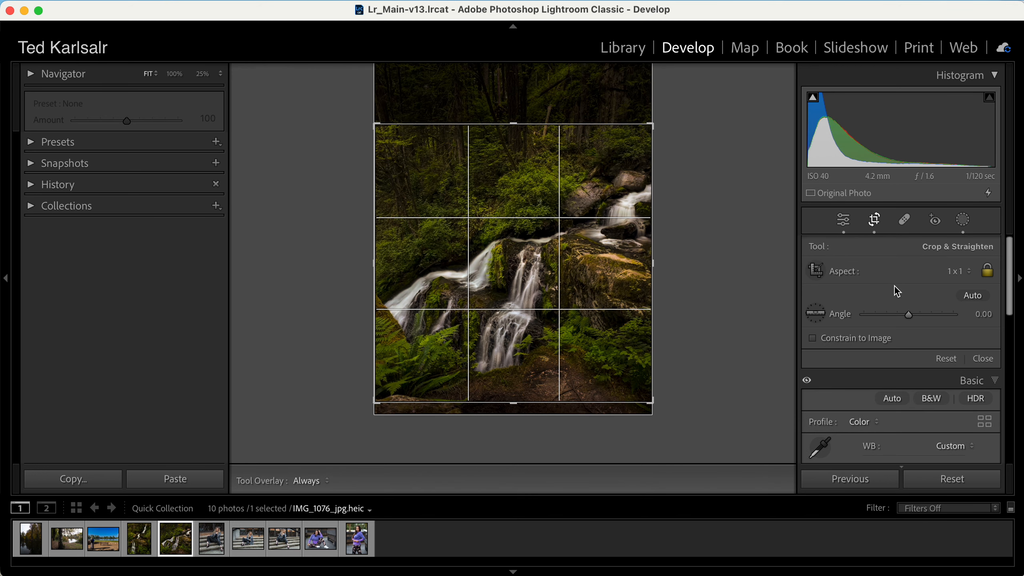
pyautogui.click(971, 274)
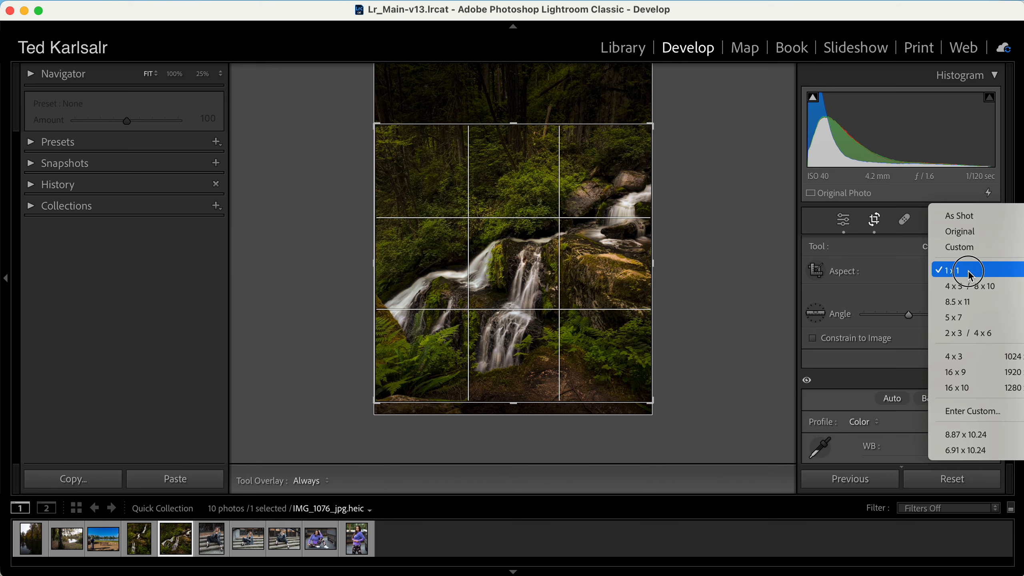
pyautogui.click(955, 333)
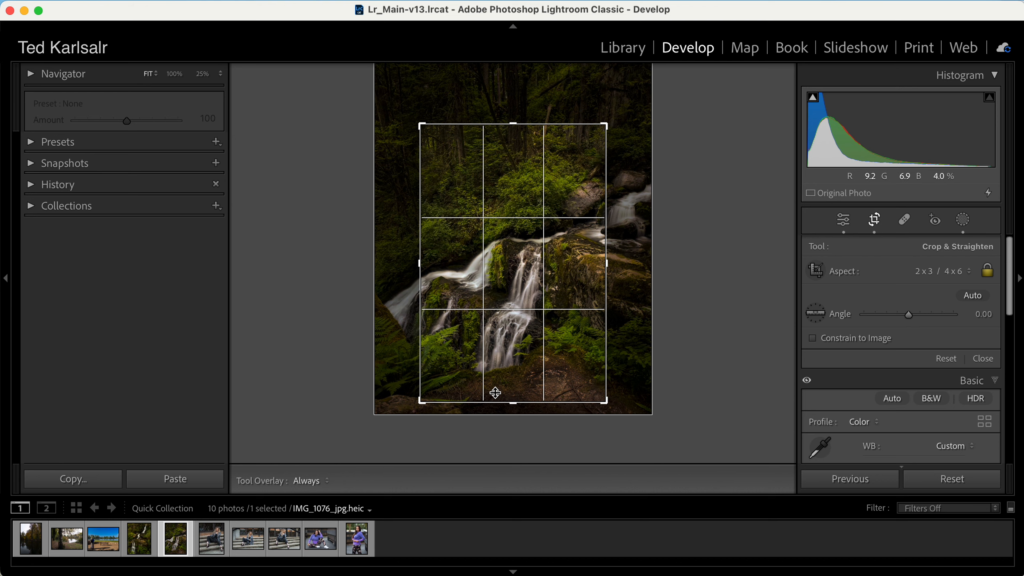
pyautogui.press('x')
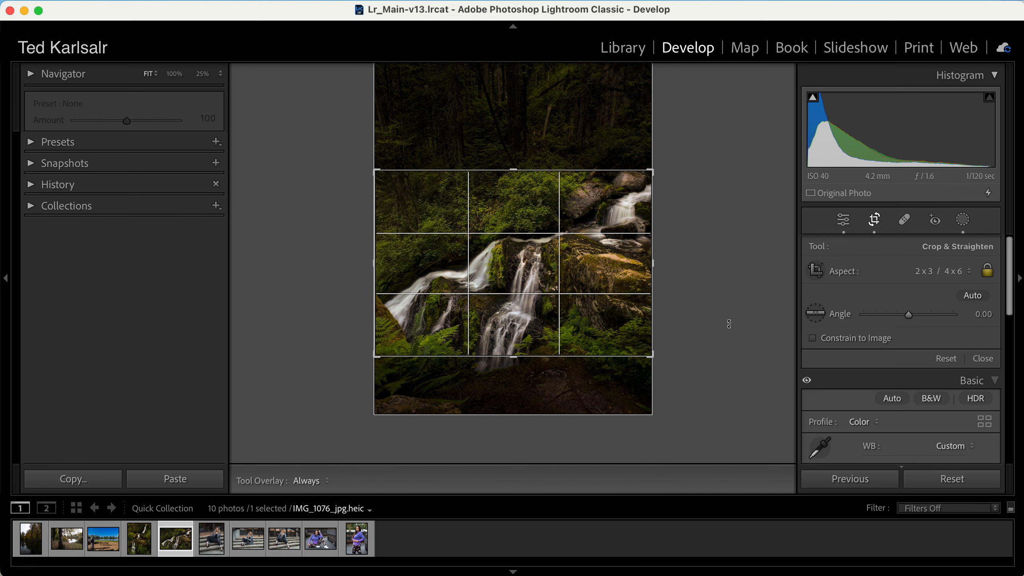
pyautogui.moveTo(623, 343); pyautogui.dragTo(628, 333)
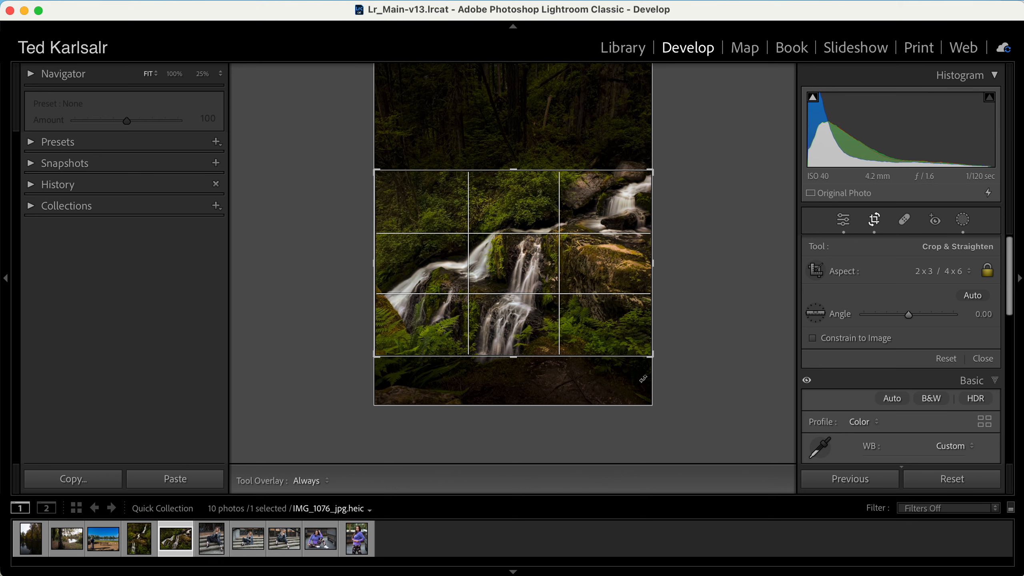
pyautogui.click(872, 223)
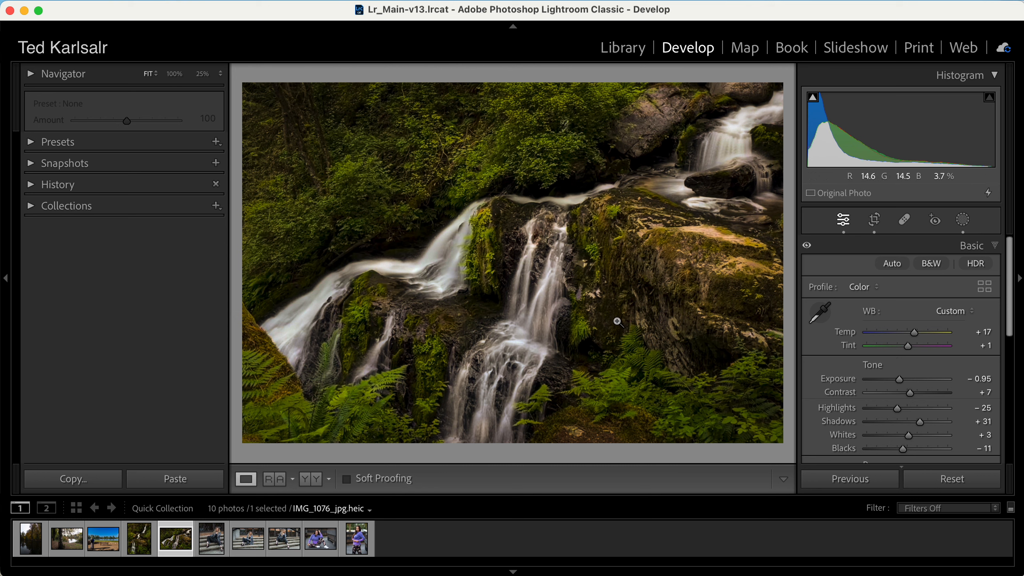
# Go to the next photo, the woman seated on the steps, reset its crop to the original full frame, and close the Crop tool.
pyautogui.press('Right')
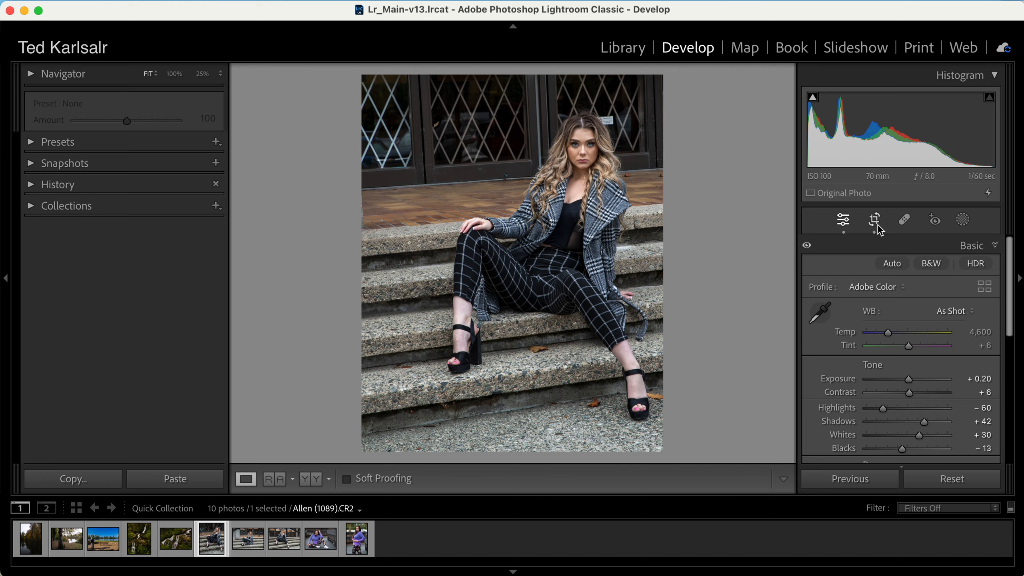
pyautogui.click(874, 220)
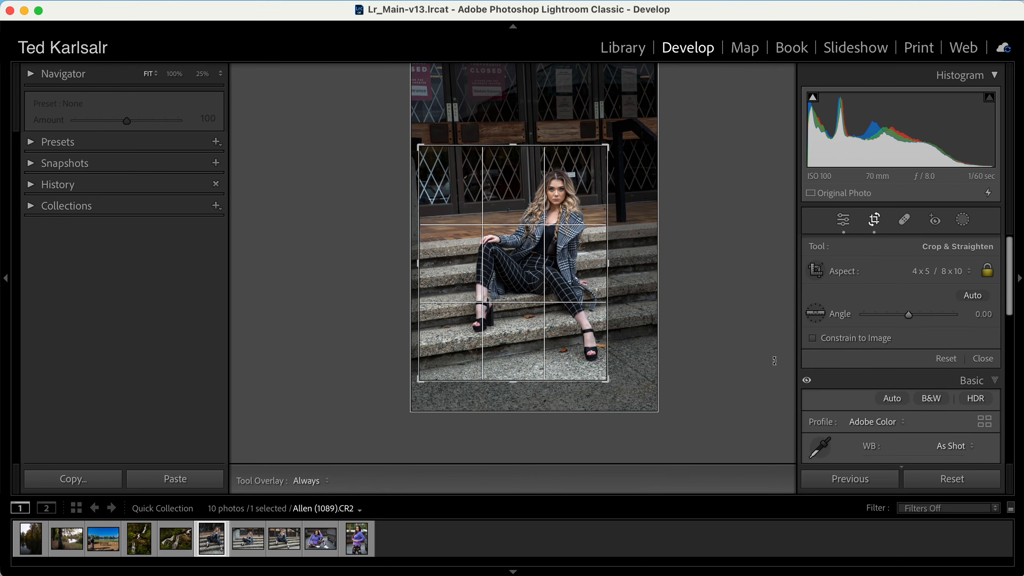
pyautogui.click(945, 359)
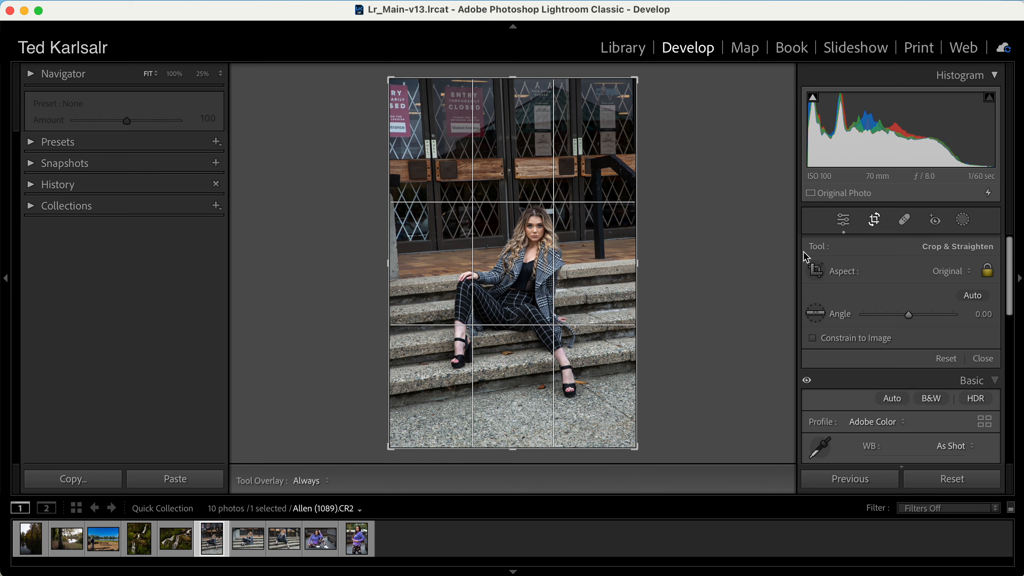
pyautogui.click(875, 220)
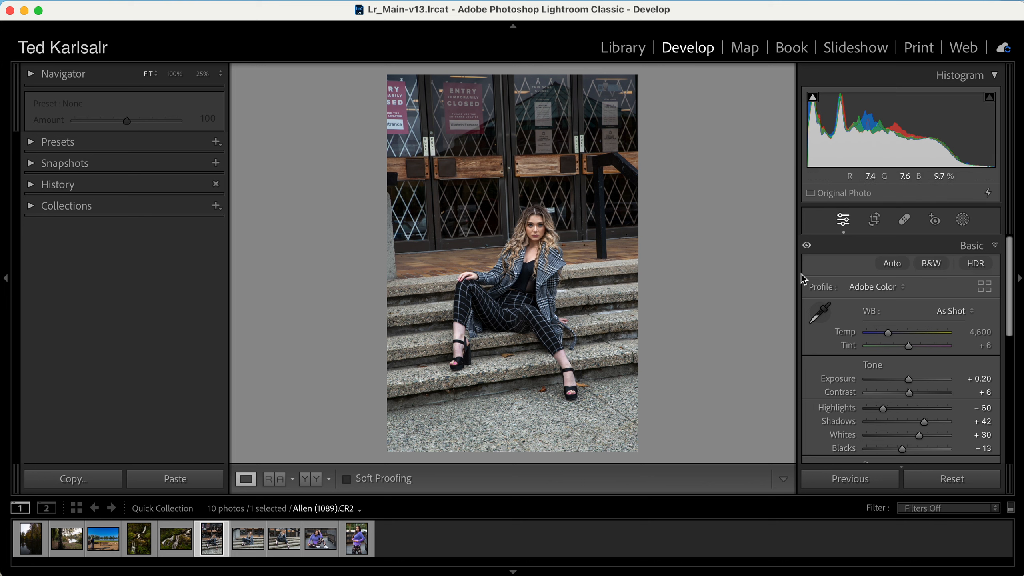
# Start a new crop on the full-frame photo of the woman seated on the steps.
pyautogui.press('r')
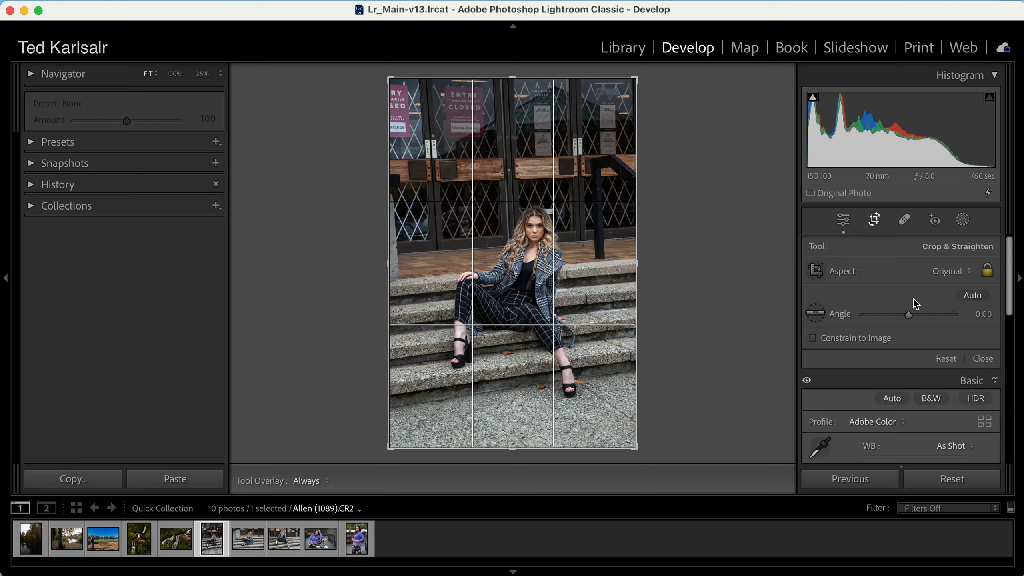